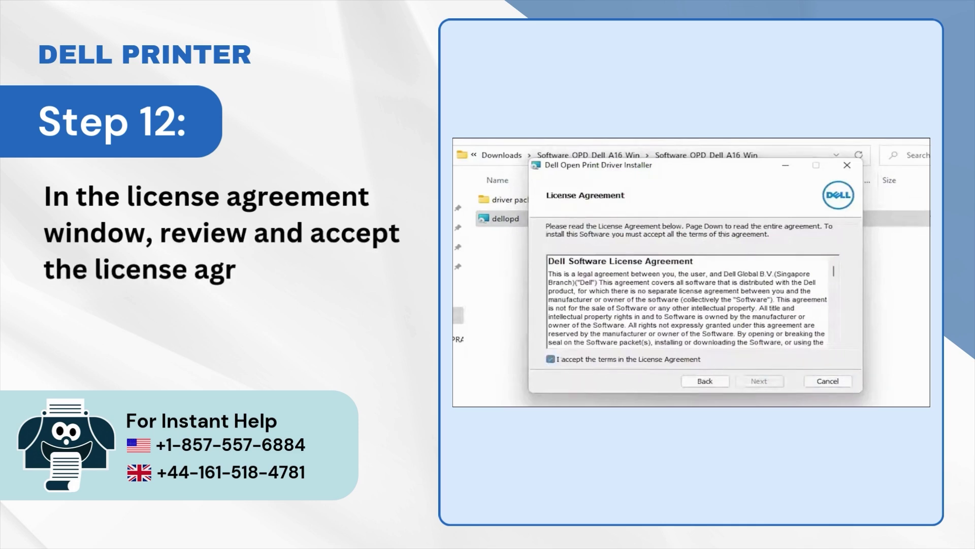
Step: Accept the Dell Open Print Driver license agreement and continue to the ready-to-install screen
{"action": "left_click", "coordinate": [551, 358]}
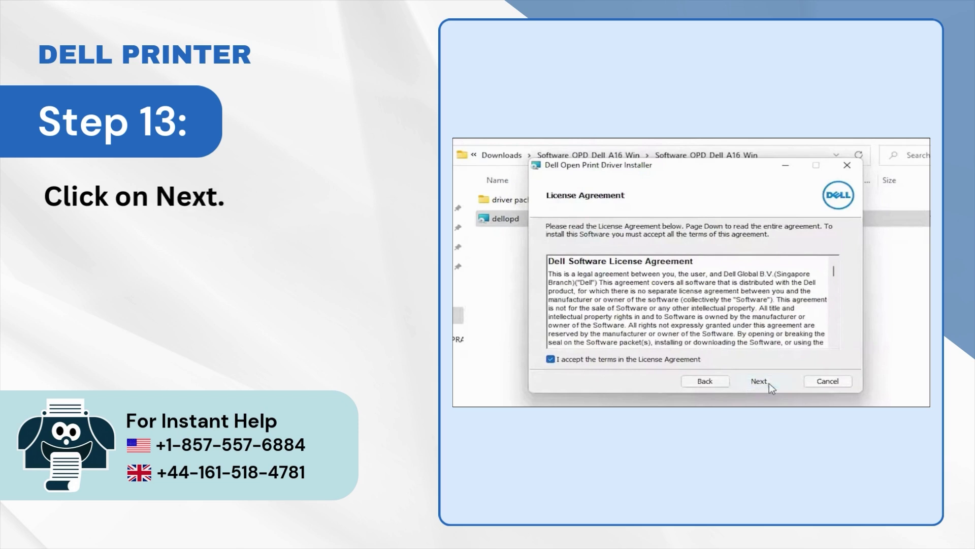
{"action": "left_click", "coordinate": [760, 381]}
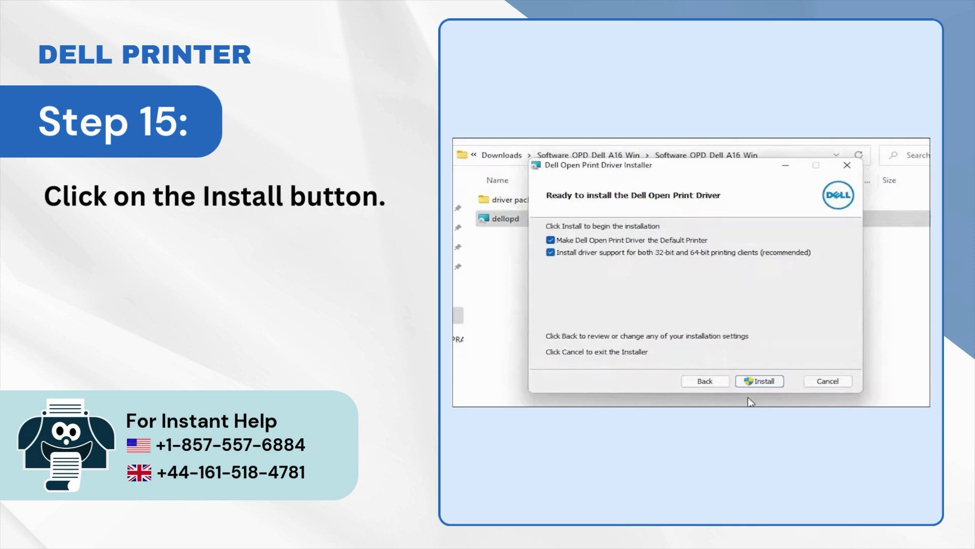
Step: Start installation with default-printer and 32/64-bit driver support options left enabled
{"action": "left_click", "coordinate": [759, 380]}
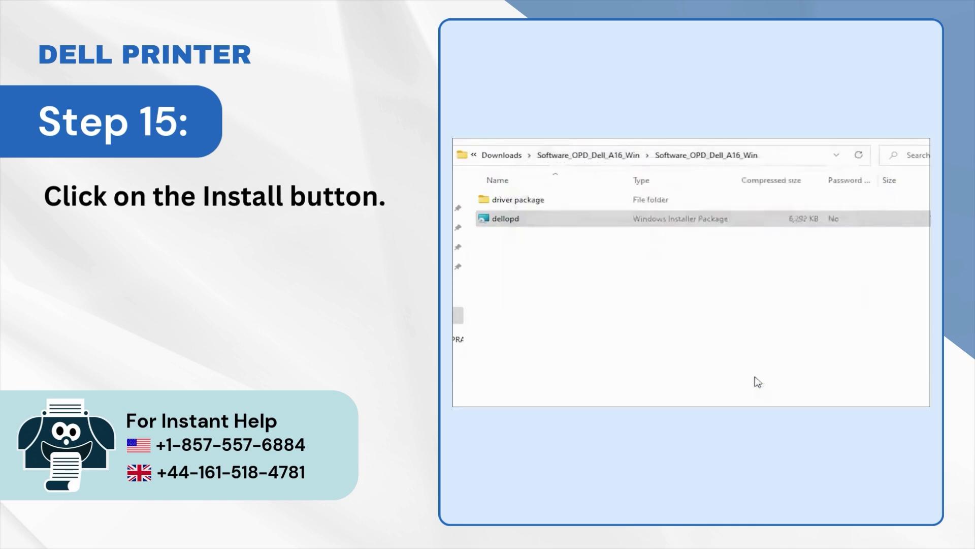